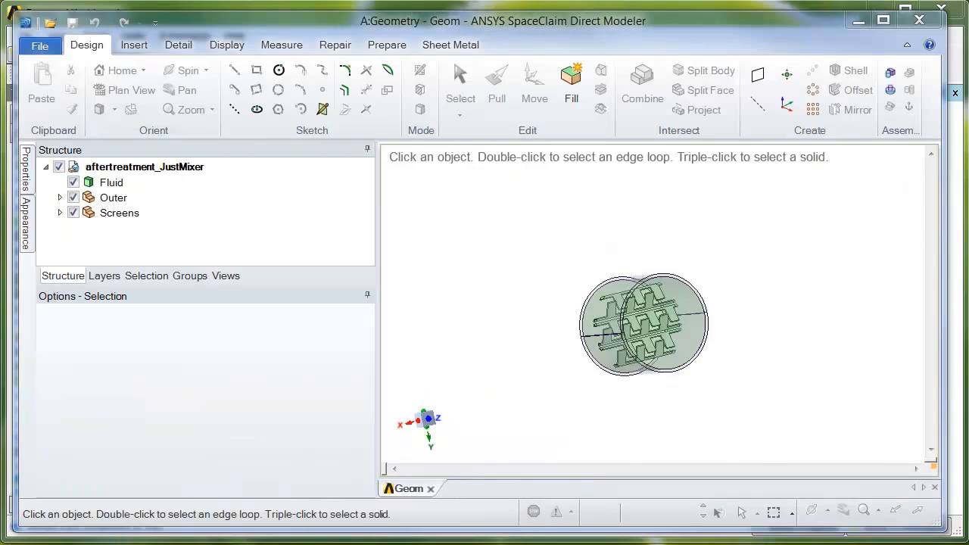
- Examine the mixer assembly and its Tube, Screen1 and Screen2 bodies by selecting them in the model structure
{"action": "scroll", "coordinate": [731, 324], "scroll_direction": "up", "scroll_amount": 6}
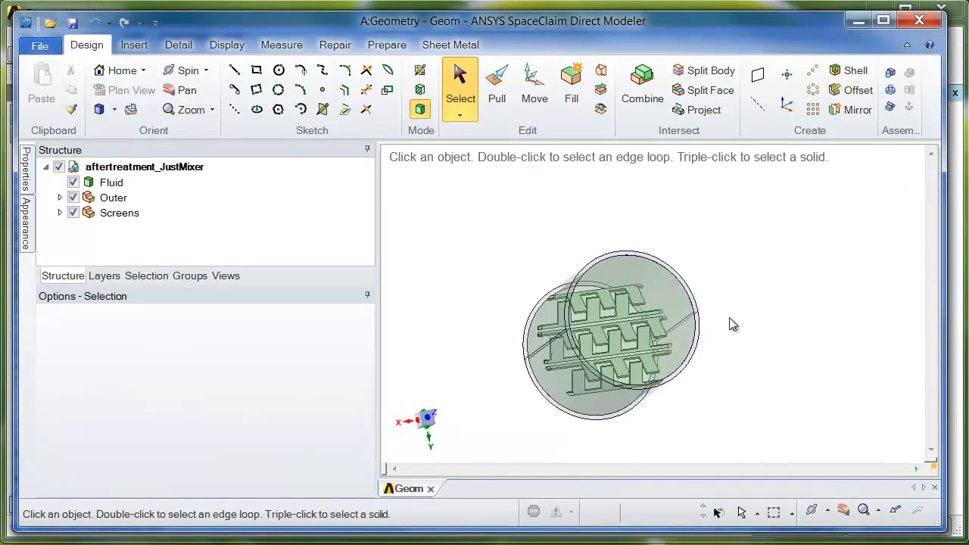
{"action": "middle_click_drag", "start_coordinate": [731, 324], "coordinate": [777, 317]}
{"action": "left_click_drag", "start_coordinate": [619, 467], "coordinate": [496, 469]}
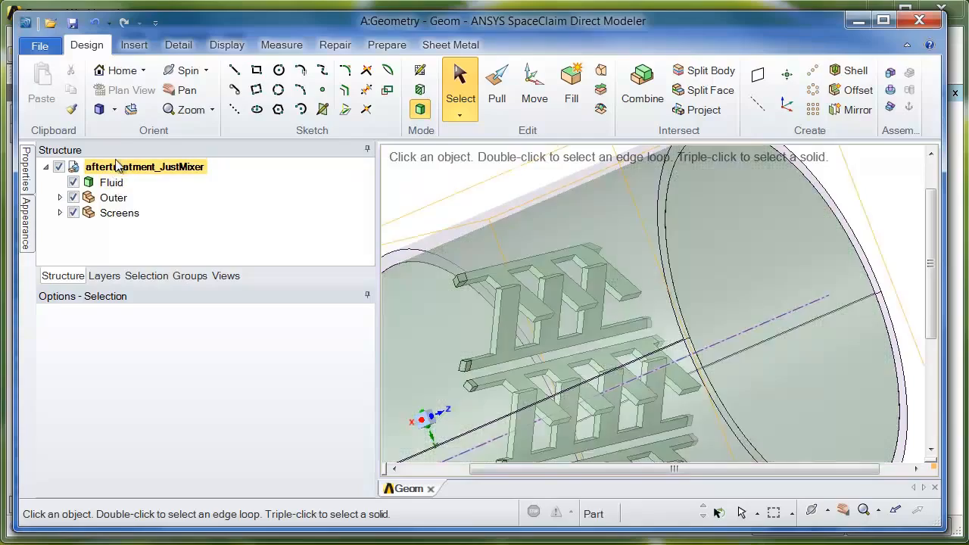
{"action": "left_click", "coordinate": [59, 198]}
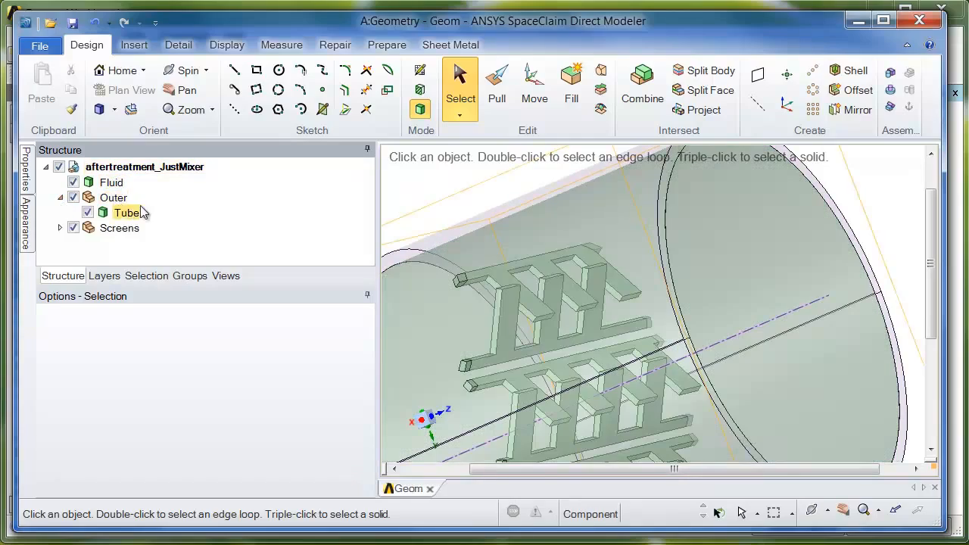
{"action": "left_click", "coordinate": [128, 215]}
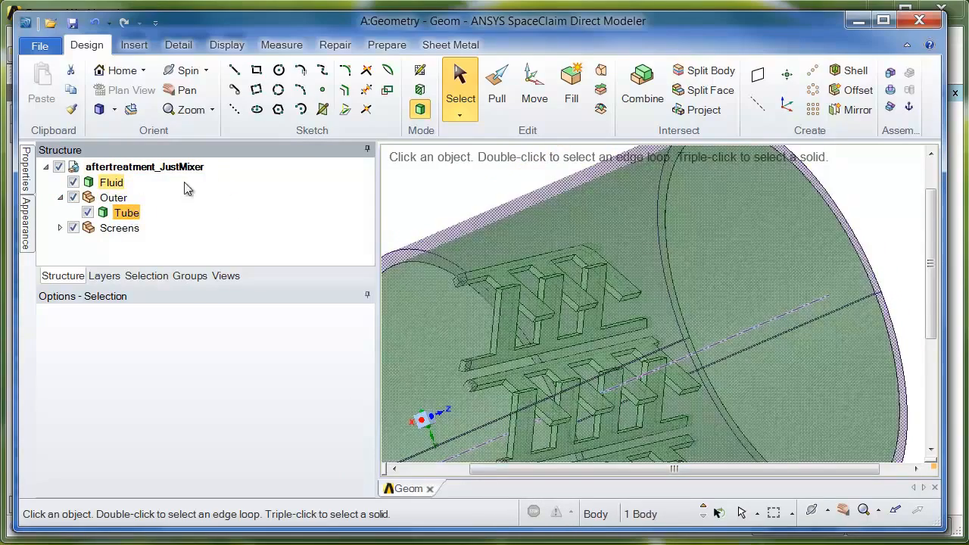
{"action": "left_click", "coordinate": [60, 228]}
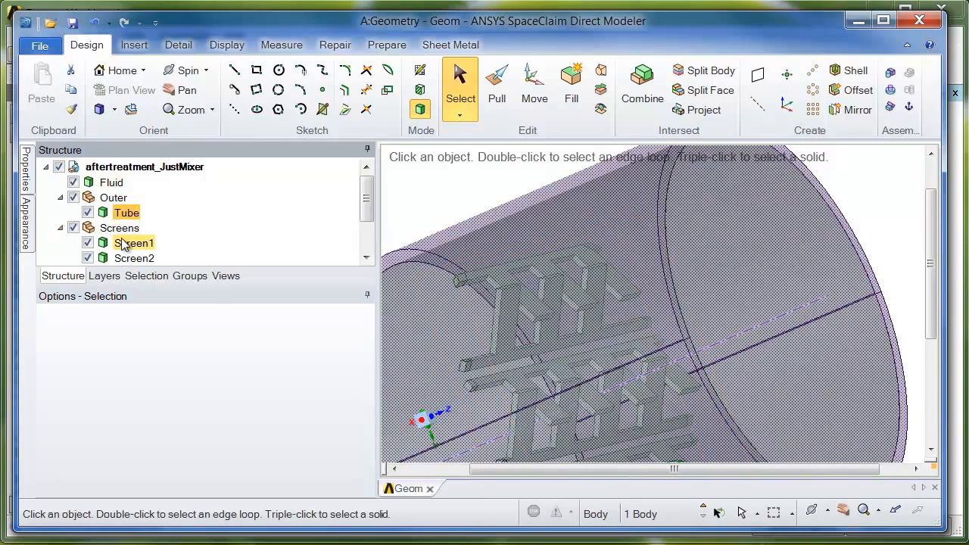
{"action": "left_click", "coordinate": [125, 243]}
{"action": "left_click", "coordinate": [129, 259]}
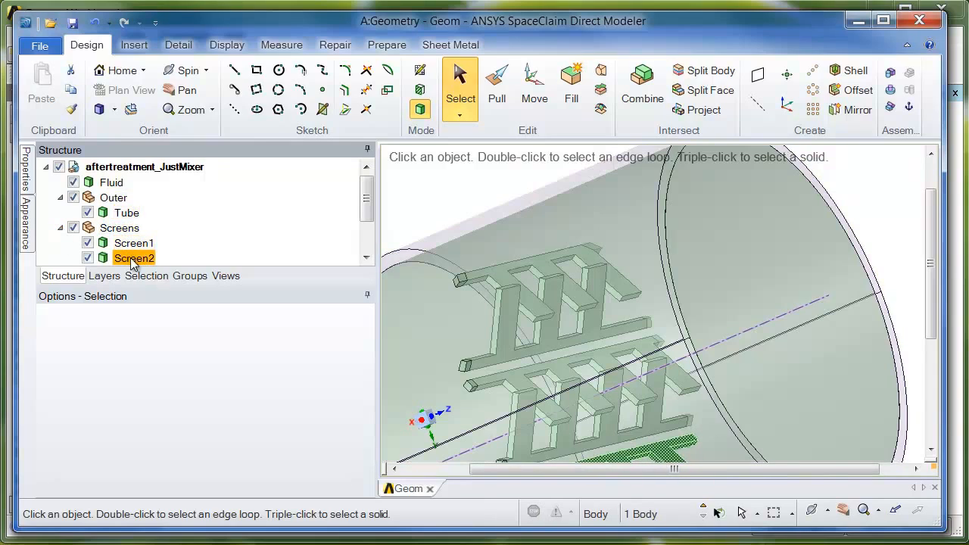
{"action": "scroll", "coordinate": [366, 225], "scroll_direction": "down", "scroll_amount": 1}
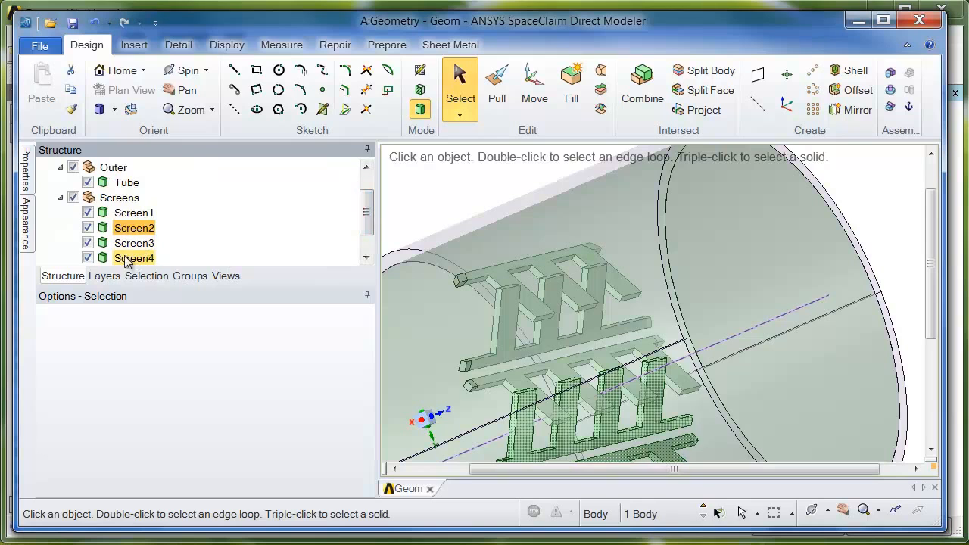
- Close the SpaceClaim geometry editor and add an ICEM CFD system linked to the Geometry cell in Workbench
{"action": "left_click", "coordinate": [921, 22]}
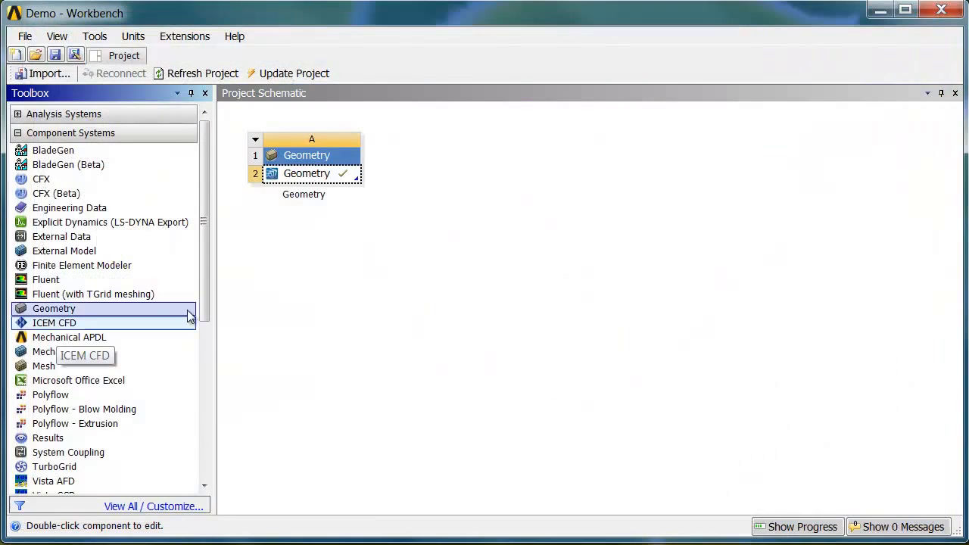
{"action": "left_click", "coordinate": [61, 324]}
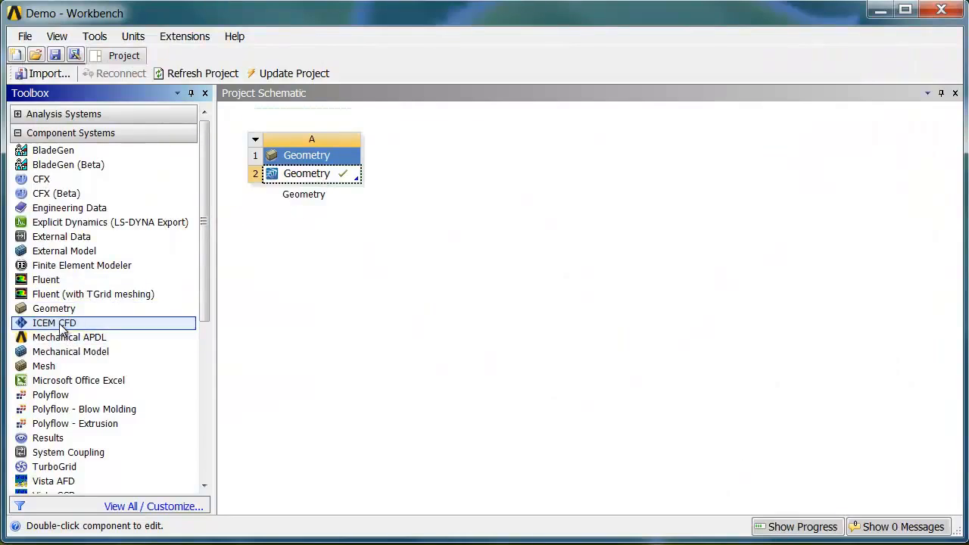
{"action": "left_click_drag", "start_coordinate": [61, 327], "coordinate": [338, 181]}
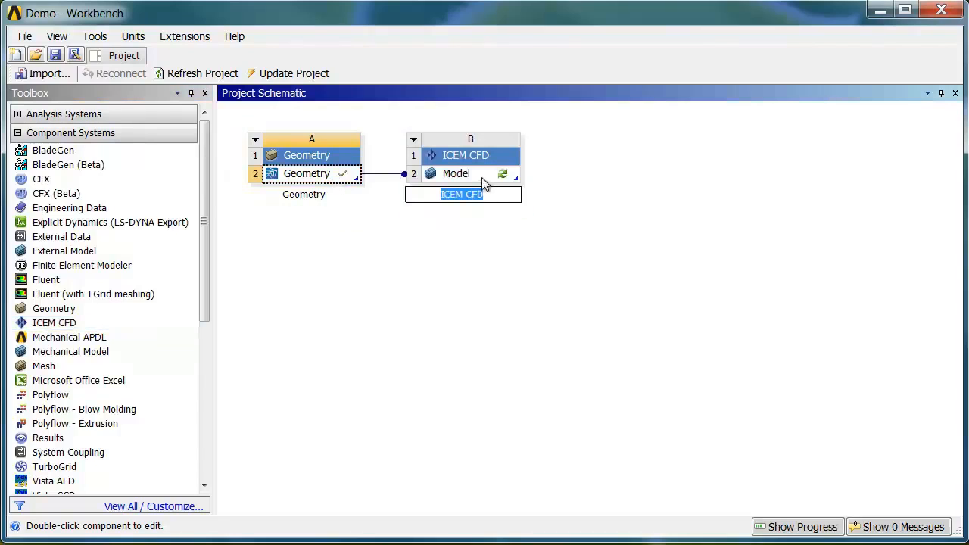
- Open the Model cell of the ICEM CFD system for editing to load the linked geometry
{"action": "left_click", "coordinate": [472, 175]}
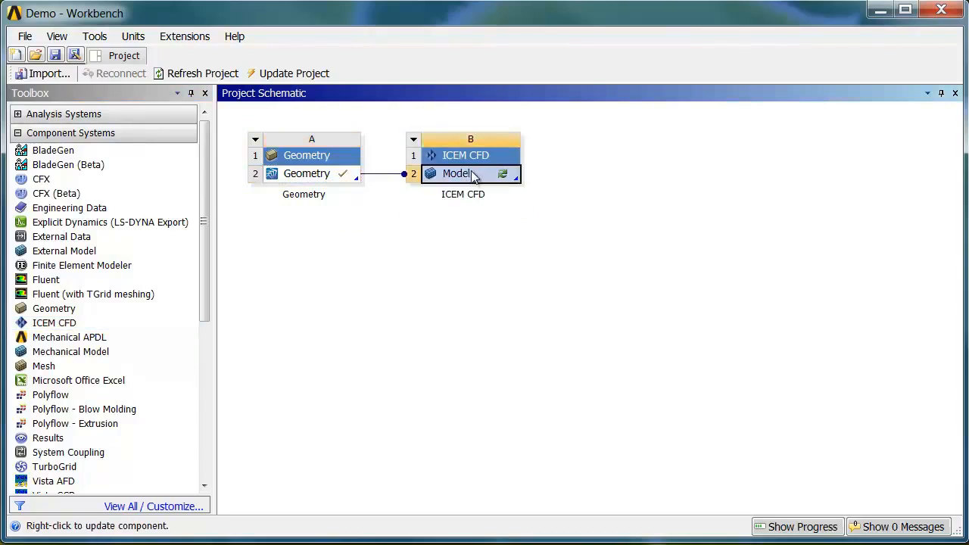
{"action": "right_click", "coordinate": [472, 177]}
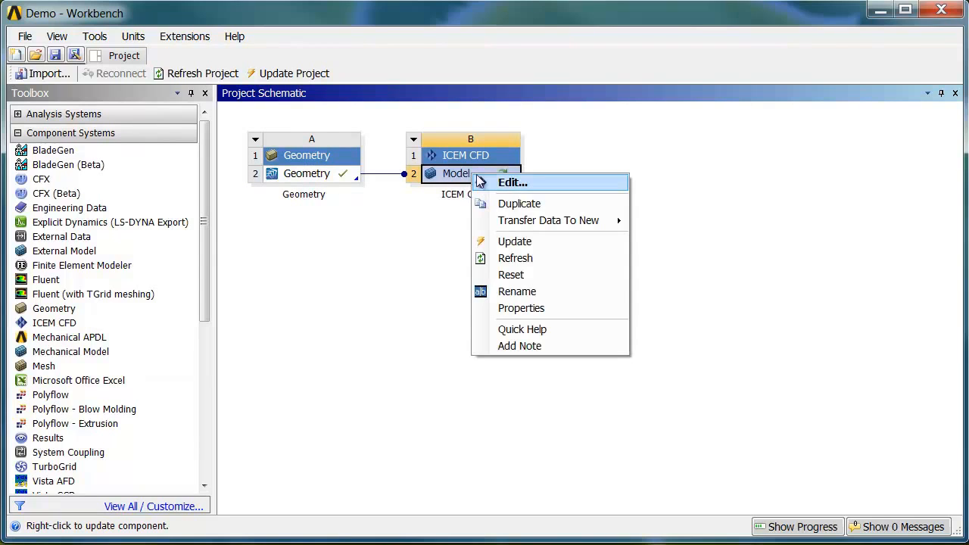
{"action": "left_click", "coordinate": [512, 184]}
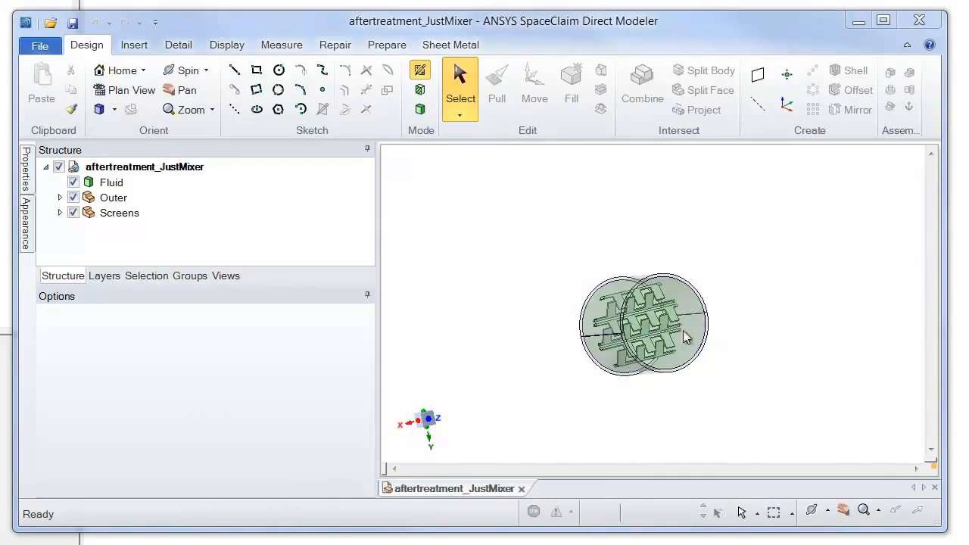
{"action": "left_click", "coordinate": [655, 315]}
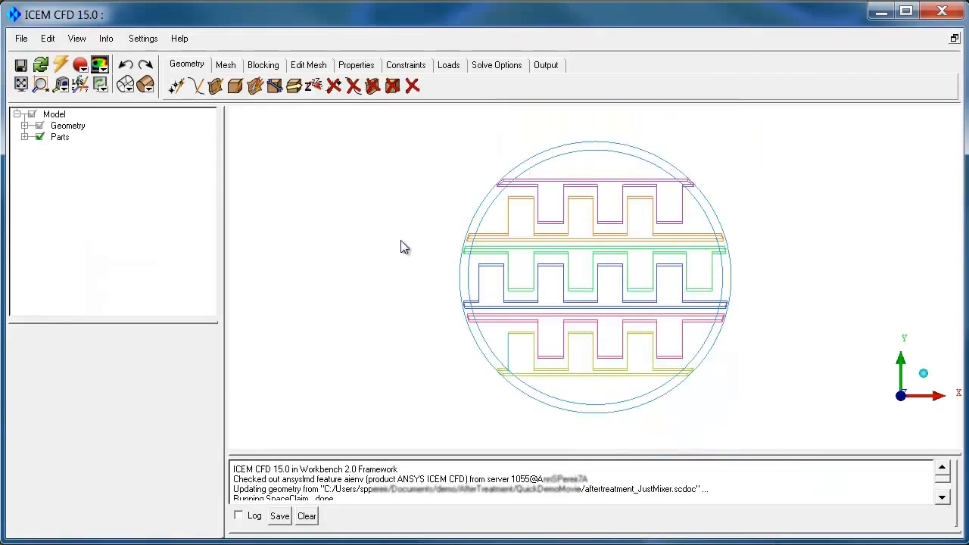
- Examine the imported mixer wireframe and the part hierarchy, reading the full name of the fluid part under AFTERTREATMENT_JUSTMIXER_3
{"action": "left_click_drag", "start_coordinate": [400, 244], "coordinate": [203, 217]}
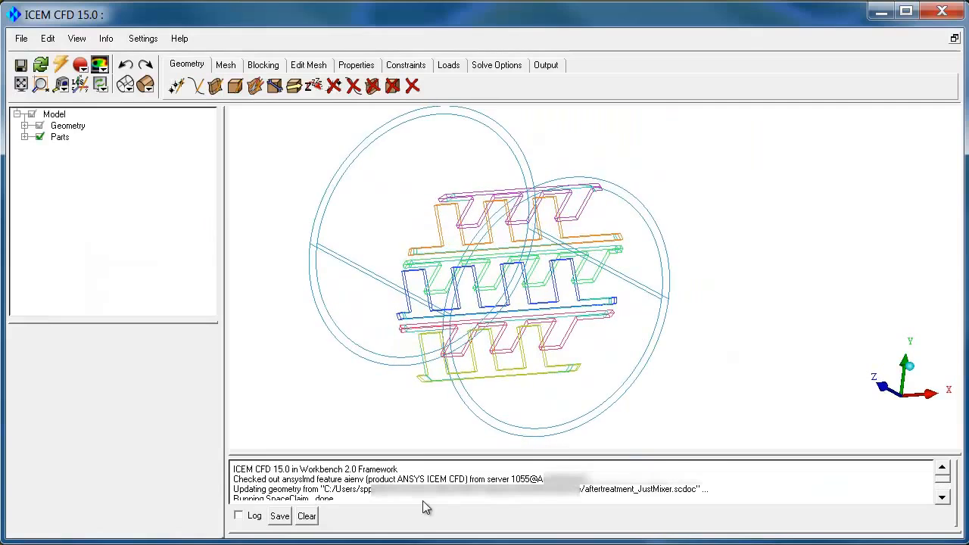
{"action": "left_click", "coordinate": [25, 137]}
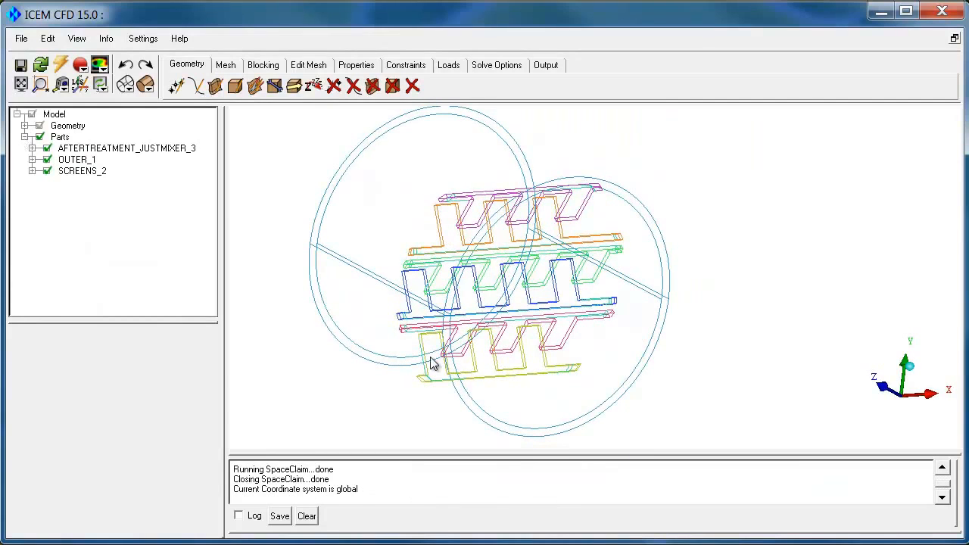
{"action": "scroll", "coordinate": [432, 363], "scroll_direction": "up", "scroll_amount": 3}
{"action": "scroll", "coordinate": [692, 338], "scroll_direction": "down", "scroll_amount": 2}
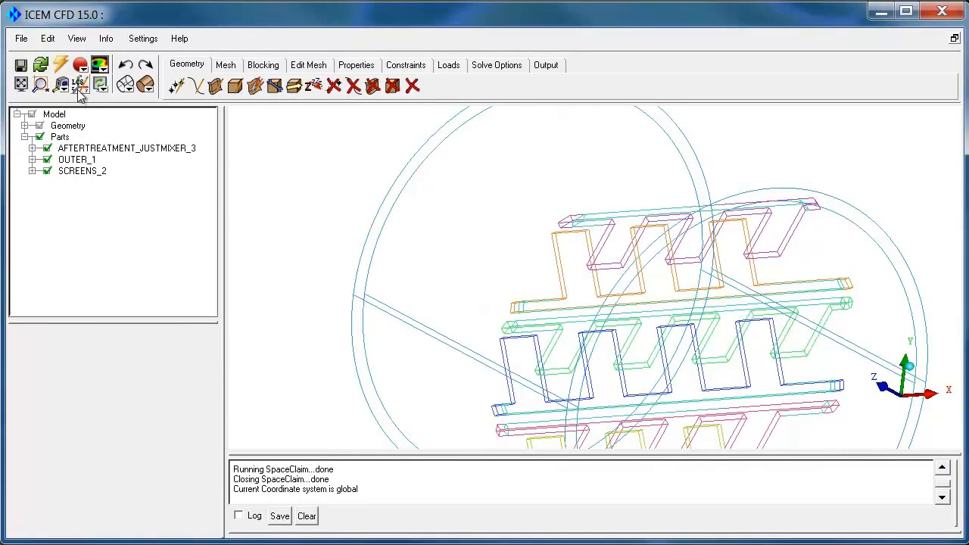
{"action": "left_click", "coordinate": [32, 148]}
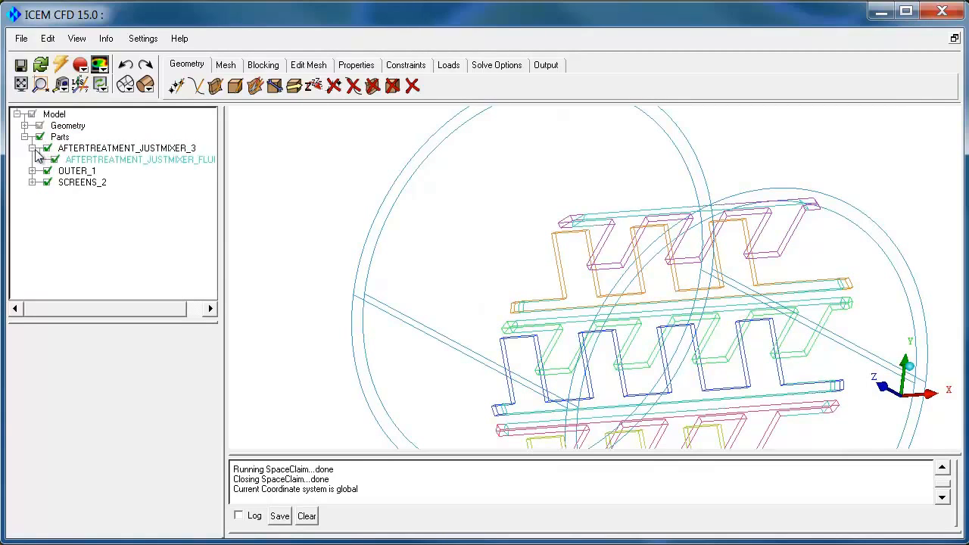
{"action": "left_click", "coordinate": [117, 160]}
{"action": "left_click_drag", "start_coordinate": [224, 174], "coordinate": [257, 174]}
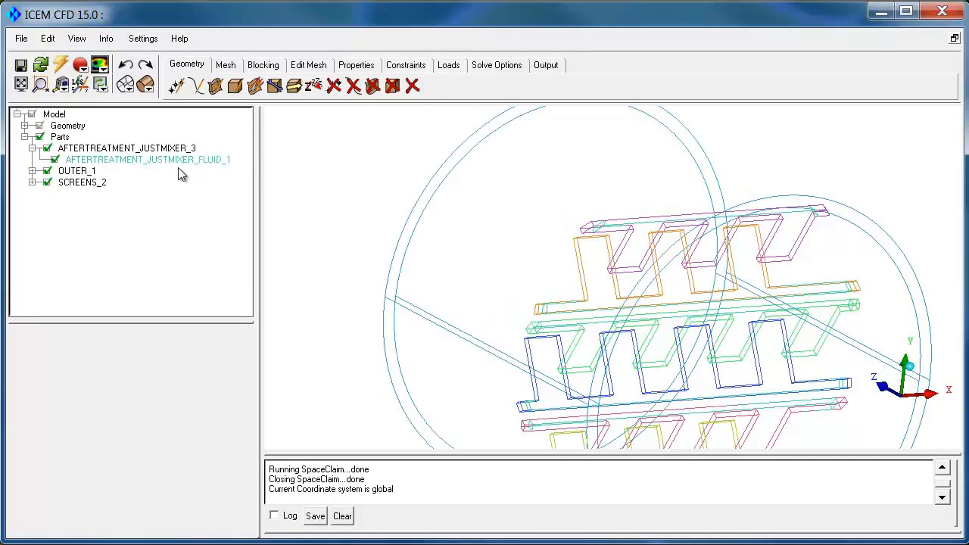
{"action": "left_click", "coordinate": [166, 161]}
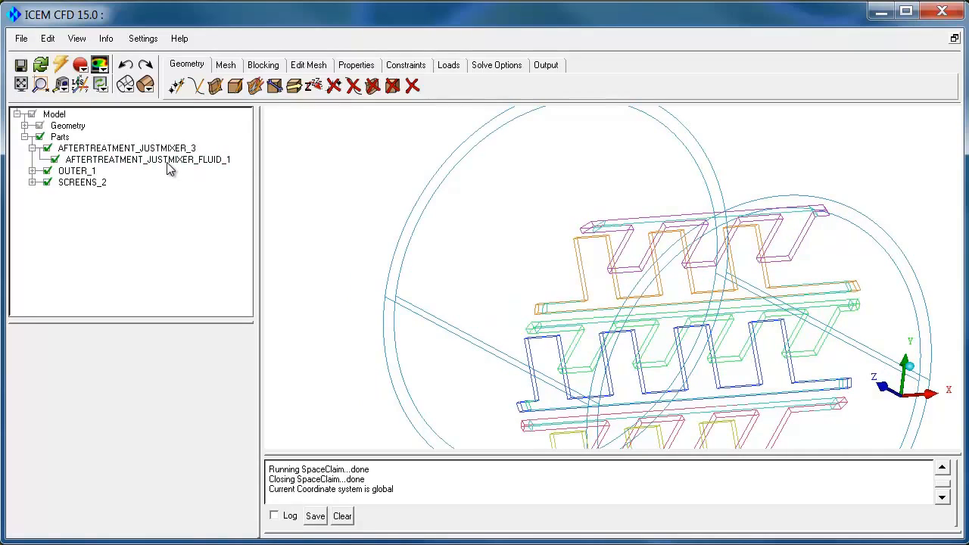
{"action": "left_click", "coordinate": [214, 162]}
- Display the model's surfaces and hide the AFTERTREATMENT_JUSTMIXER_FLUID_1 part to expose the mixer screens inside the tube
{"action": "left_click", "coordinate": [25, 126]}
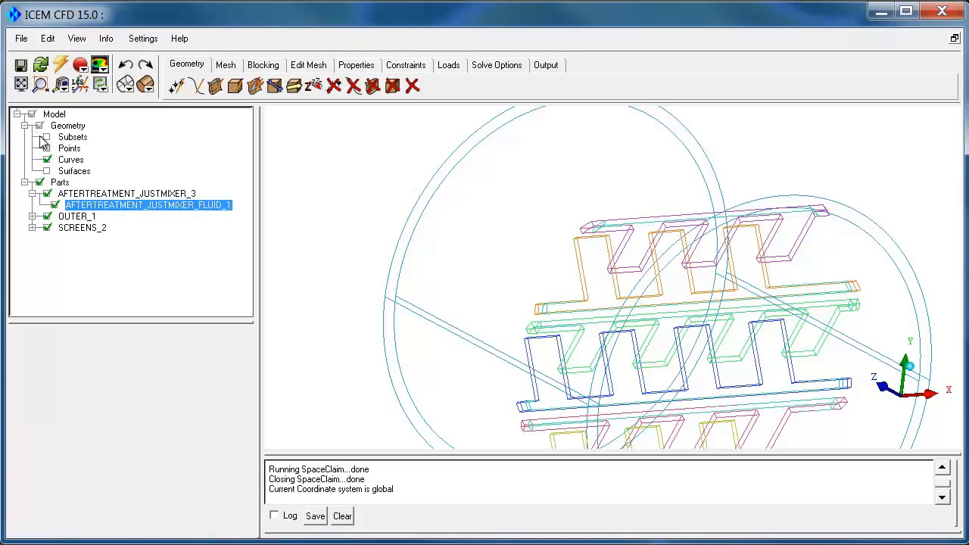
{"action": "left_click", "coordinate": [47, 171]}
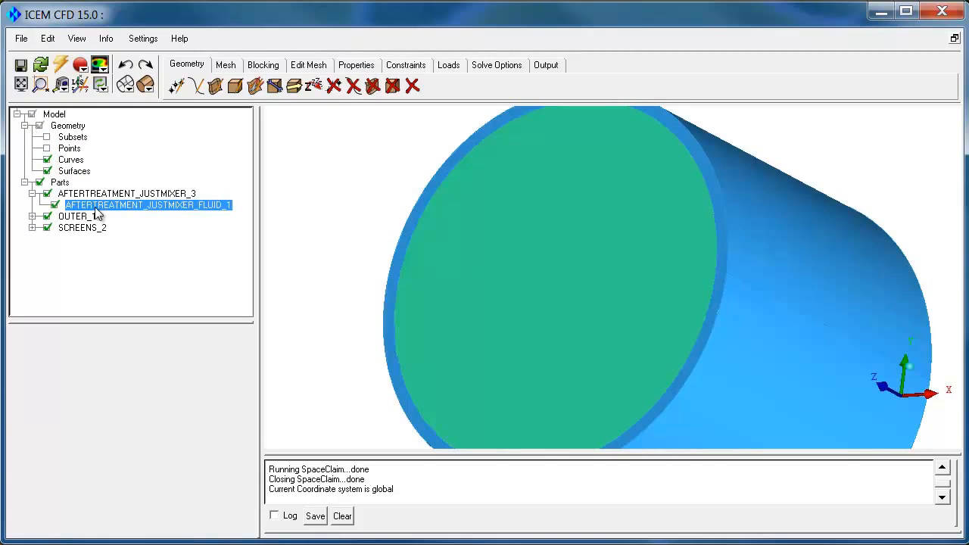
{"action": "left_click", "coordinate": [54, 206]}
{"action": "left_click_drag", "start_coordinate": [333, 197], "coordinate": [442, 312]}
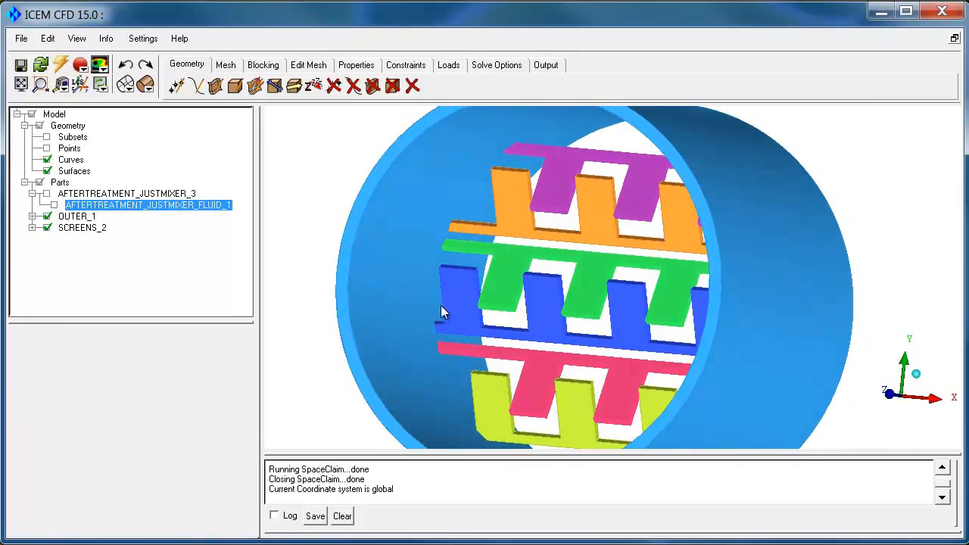
- Hide the OUTER_TUBE_1 part and list the individual screen parts under SCREENS_2
{"action": "left_click", "coordinate": [31, 217]}
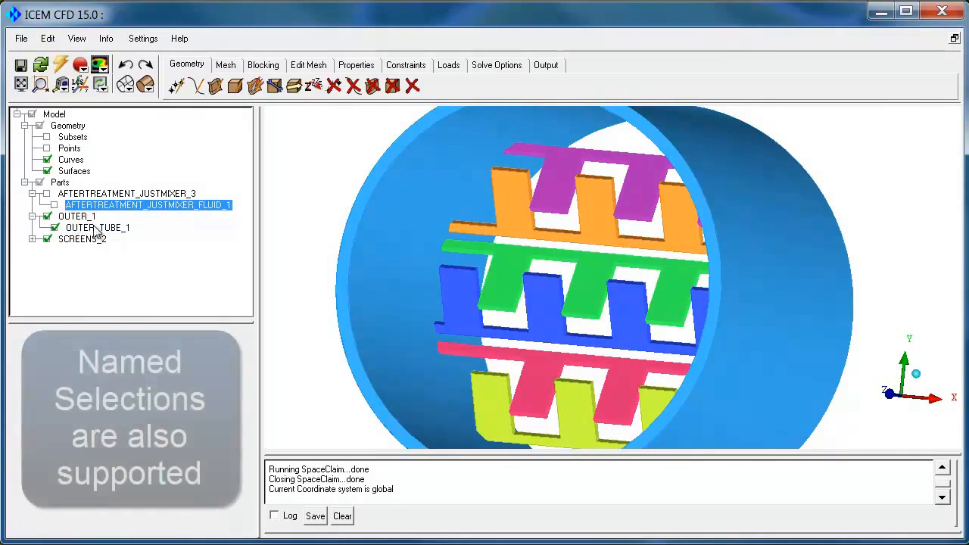
{"action": "left_click", "coordinate": [54, 228]}
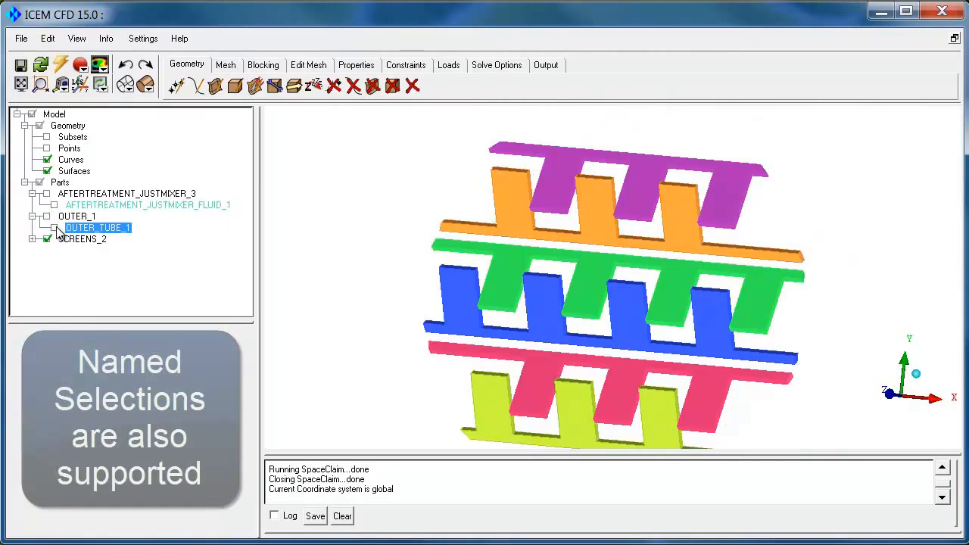
{"action": "left_click", "coordinate": [32, 239]}
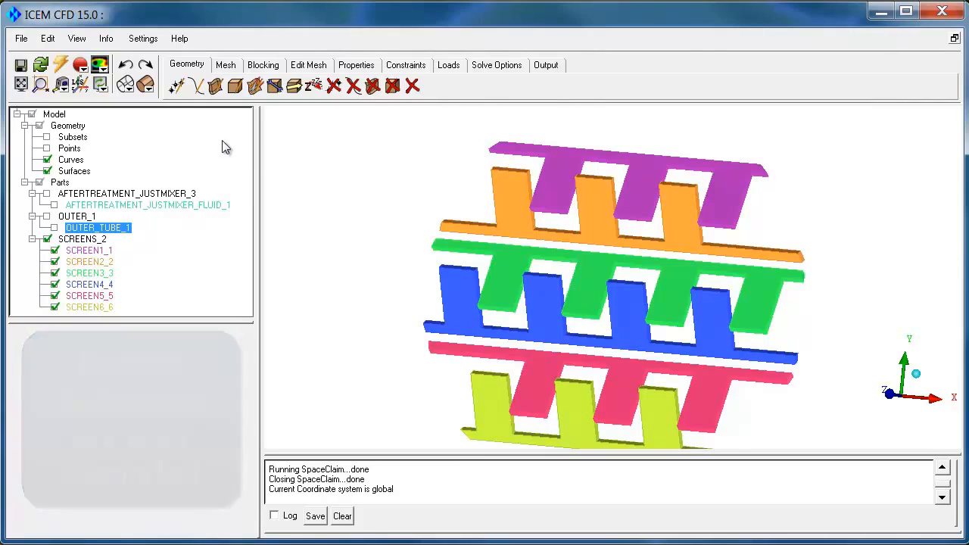
- Create a Workbench input parameter from the global mesh scale factor and return to the Workbench project
{"action": "left_click", "coordinate": [225, 65]}
{"action": "left_click", "coordinate": [175, 85]}
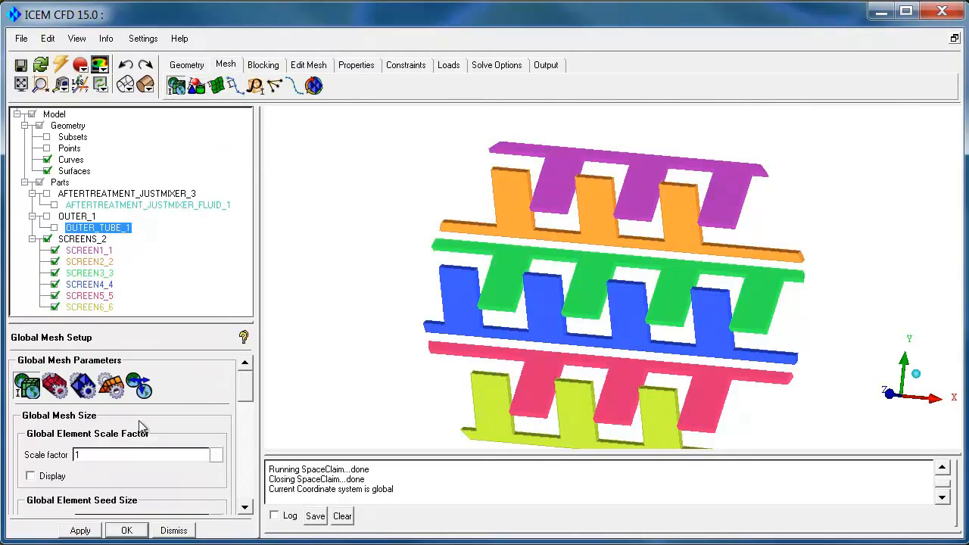
{"action": "left_click", "coordinate": [216, 456]}
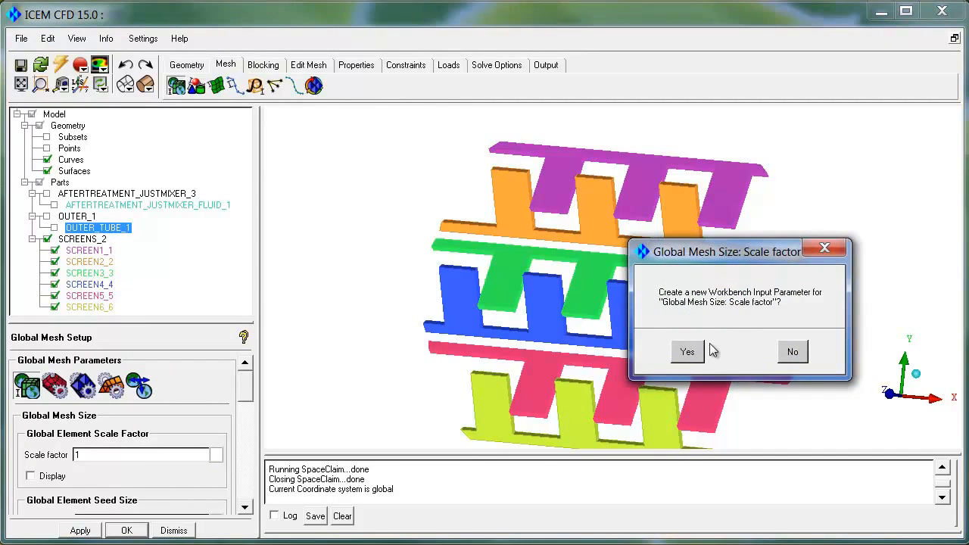
{"action": "left_click", "coordinate": [687, 352]}
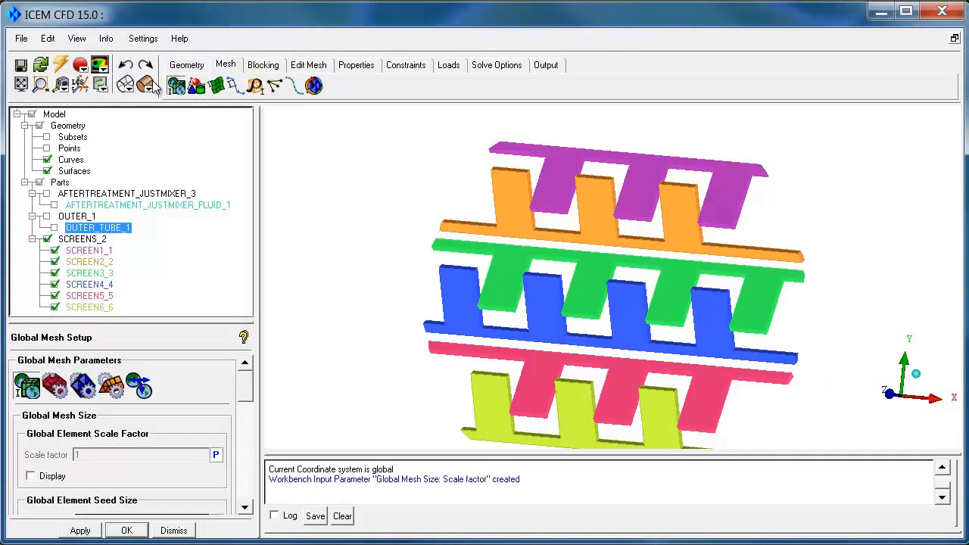
{"action": "key", "text": "ctrl+s"}
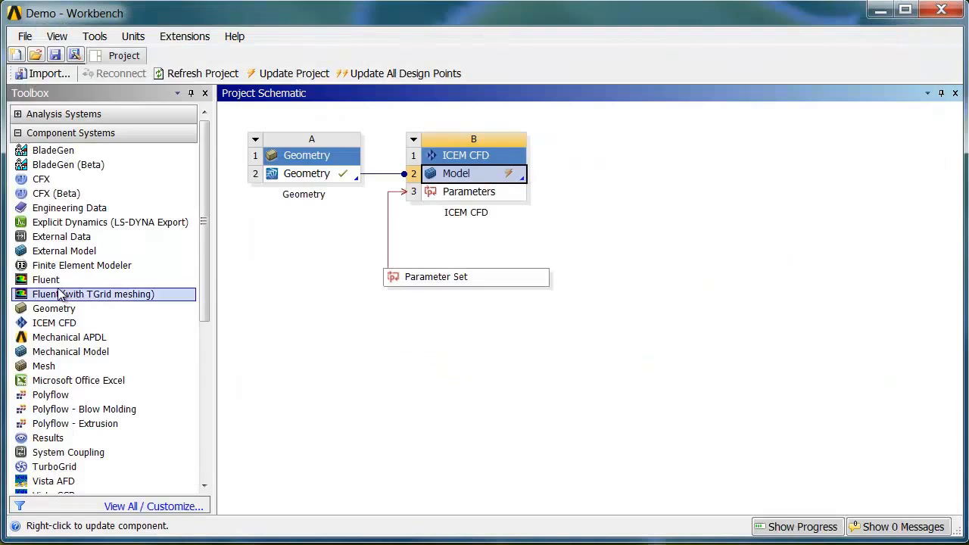
- Add Fluent, CFX and Mechanical APDL systems to the project schematic, each linked to the ICEM CFD Model cell
{"action": "left_click_drag", "start_coordinate": [45, 279], "coordinate": [484, 178]}
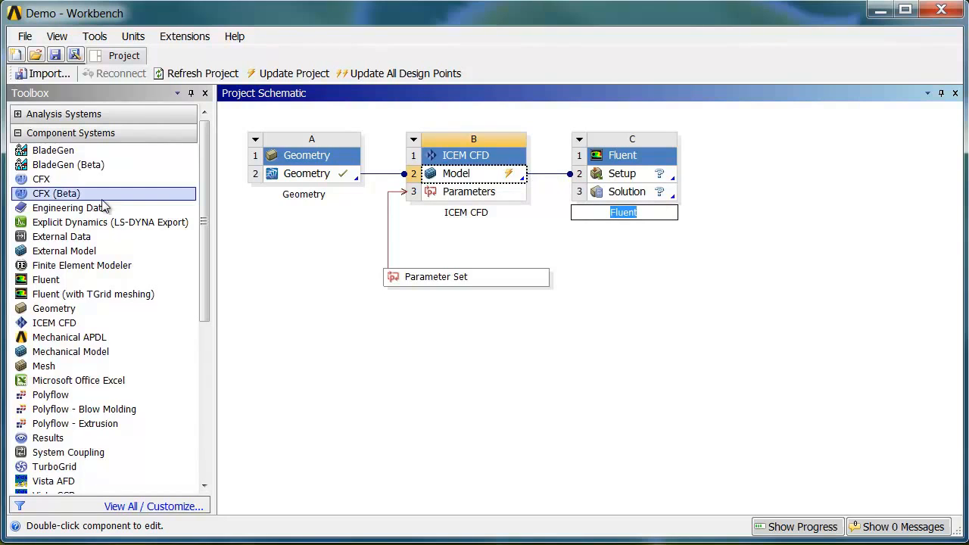
{"action": "left_click_drag", "start_coordinate": [57, 181], "coordinate": [475, 189]}
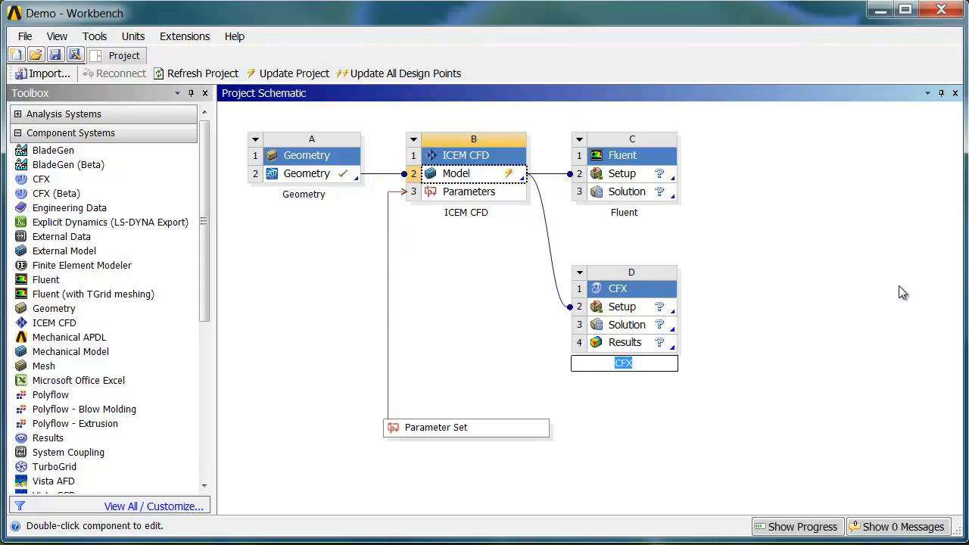
{"action": "left_click_drag", "start_coordinate": [114, 339], "coordinate": [466, 176]}
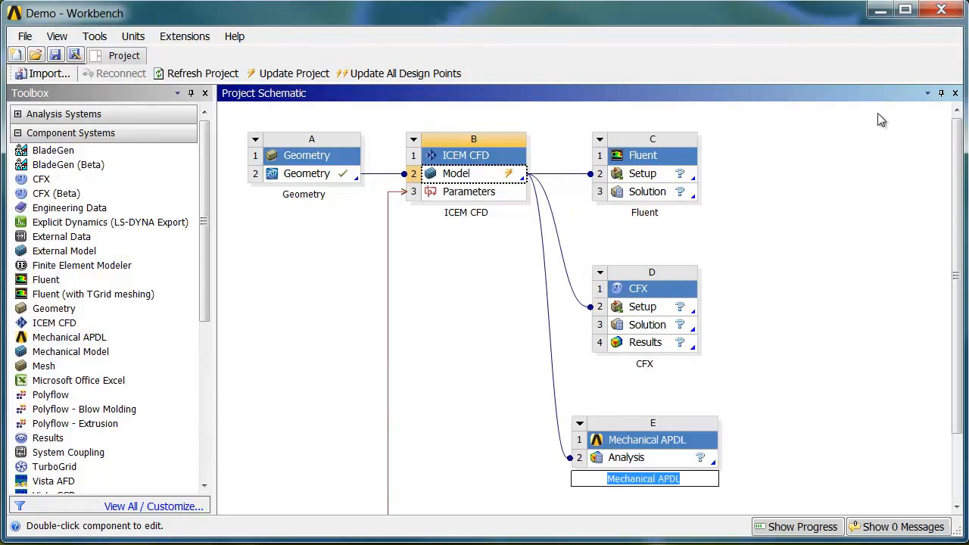
- Switch from the Workbench project to stand-alone ICEM CFD 15.0 and look over its faceted and legacy geometry import formats
{"action": "left_click", "coordinate": [882, 14]}
{"action": "double_click", "coordinate": [81, 405]}
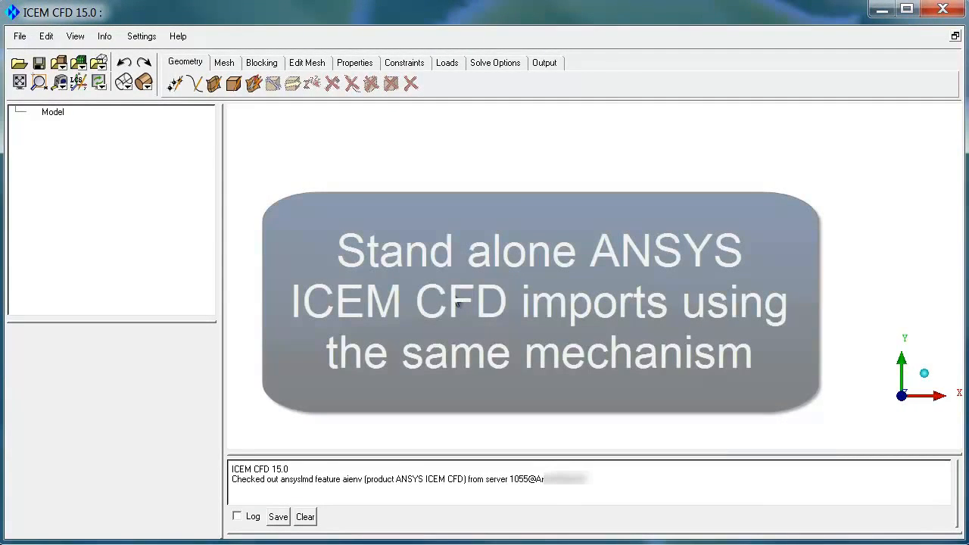
{"action": "left_click", "coordinate": [19, 37]}
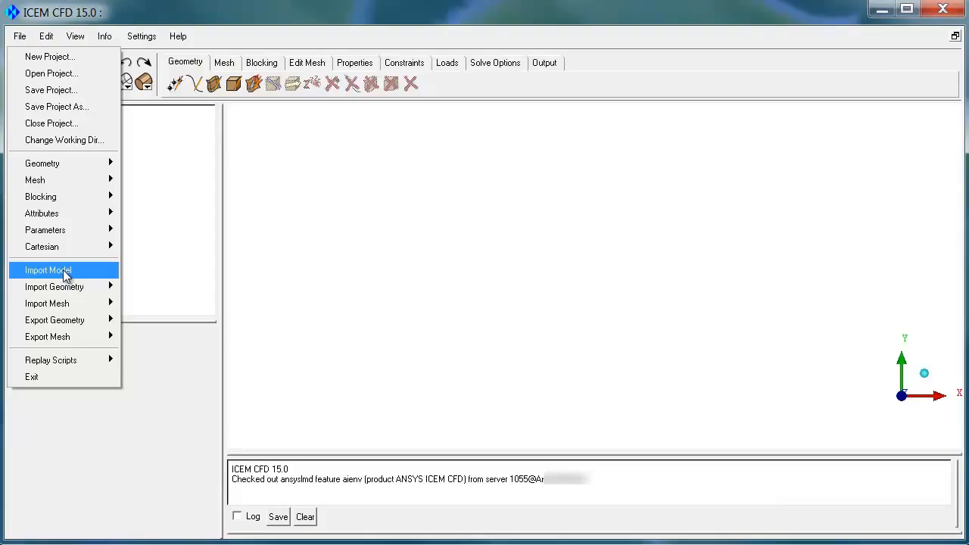
{"action": "mouse_move", "coordinate": [71, 287]}
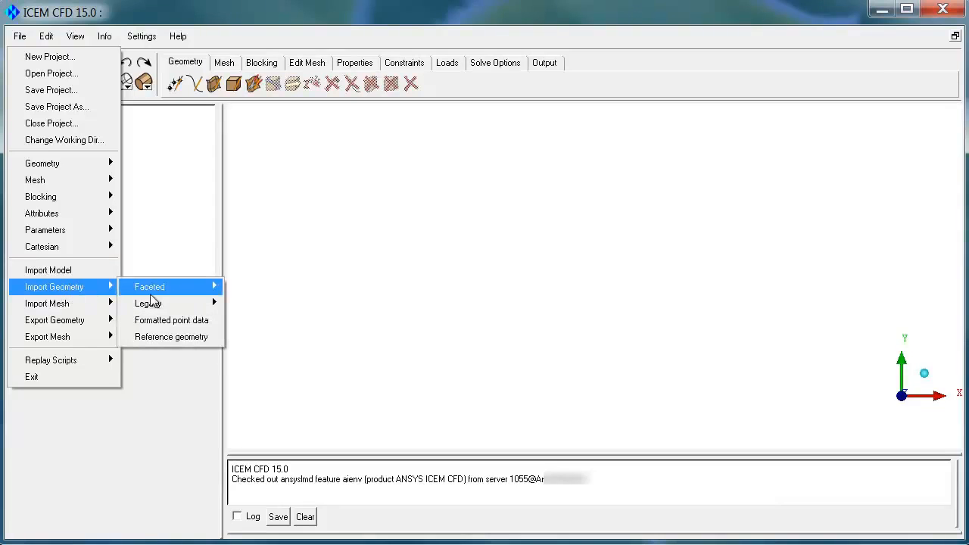
{"action": "mouse_move", "coordinate": [155, 306]}
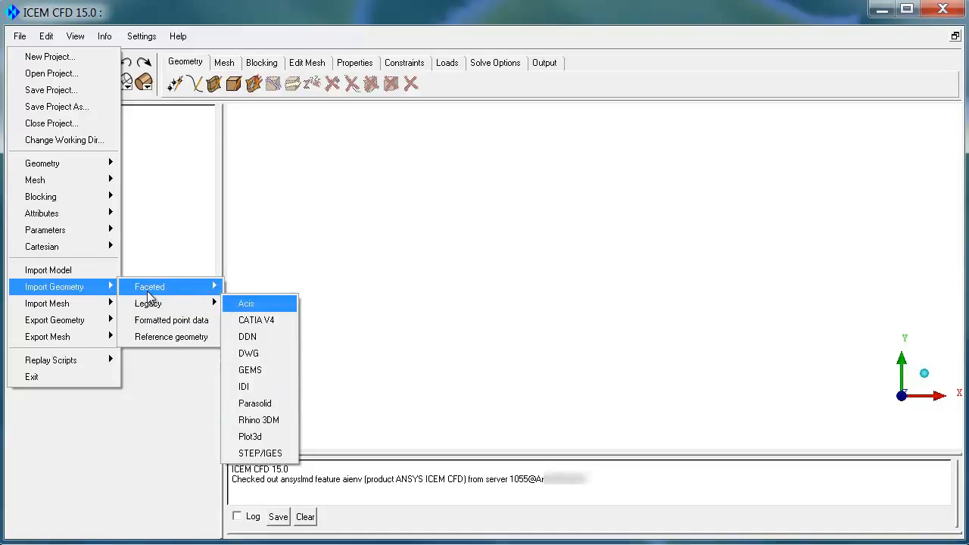
{"action": "mouse_move", "coordinate": [78, 307]}
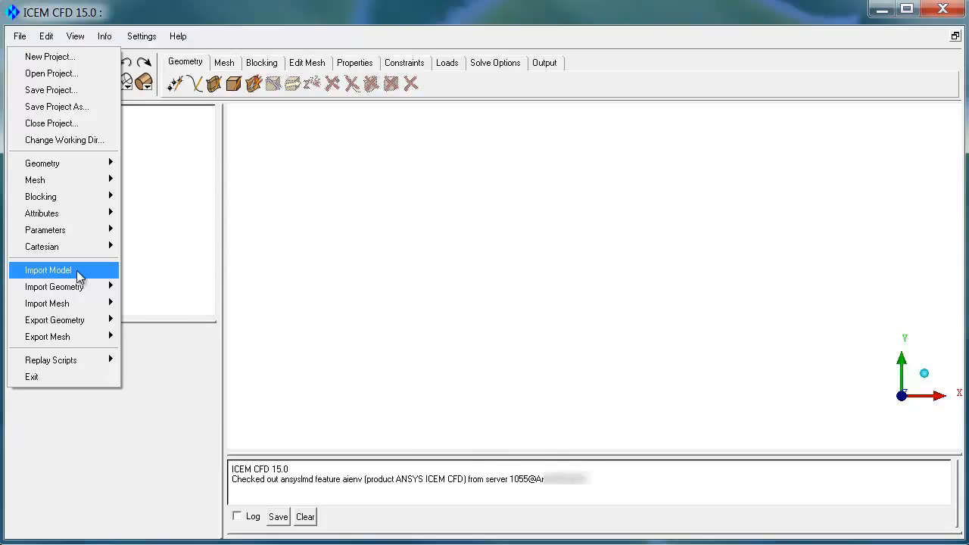
- Choose the SpaceClaim file aftertreatment_JustMixer.scdoc from the QuickDemoMovie folder as the model to import
{"action": "left_click", "coordinate": [79, 276]}
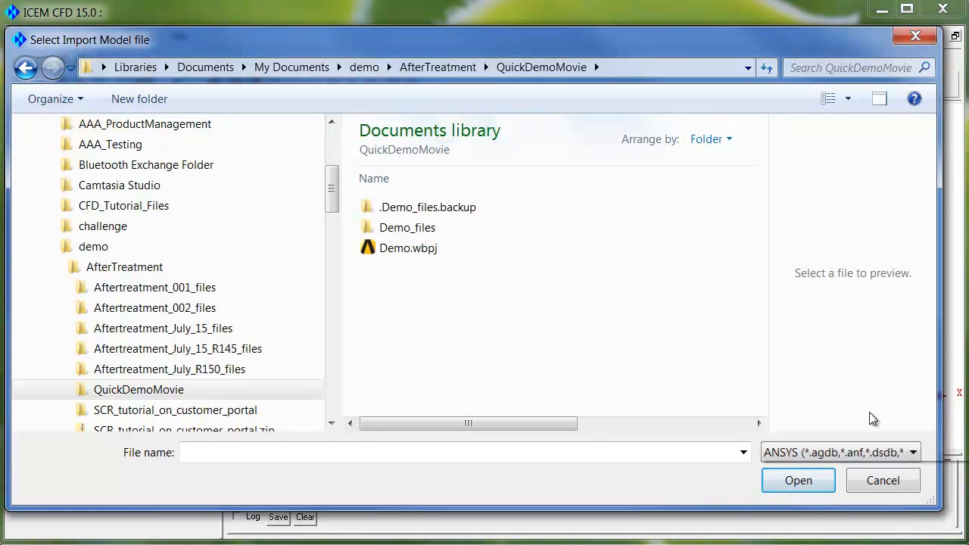
{"action": "left_click", "coordinate": [912, 454]}
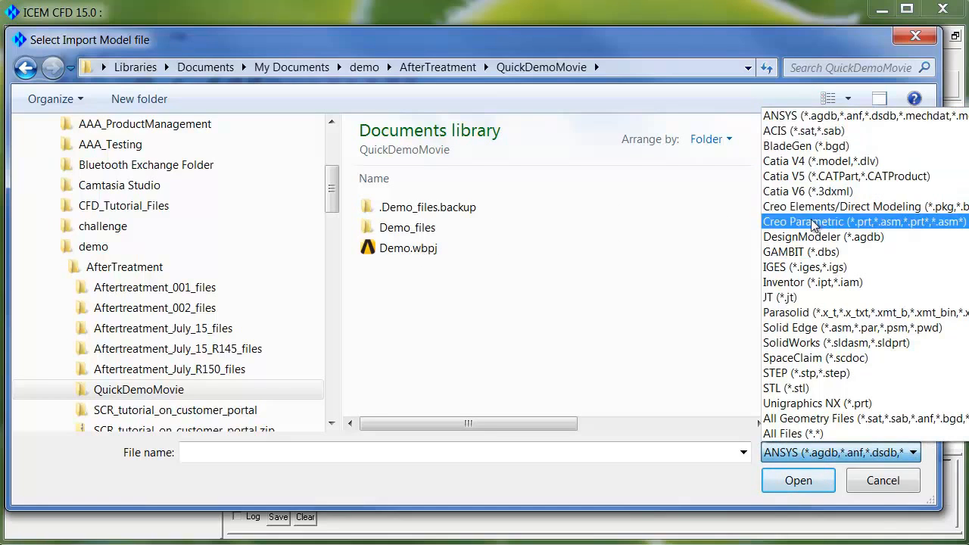
{"action": "left_click", "coordinate": [829, 359]}
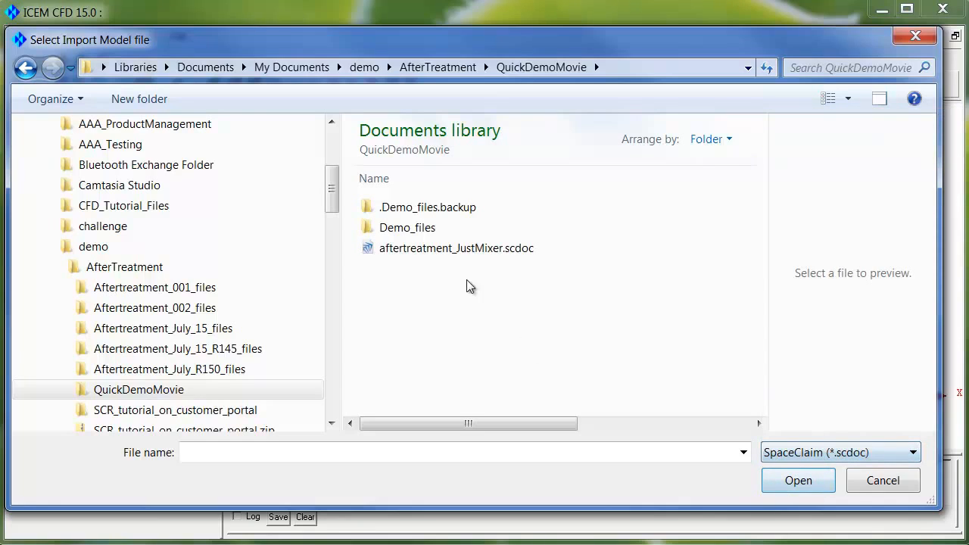
{"action": "left_click", "coordinate": [464, 248]}
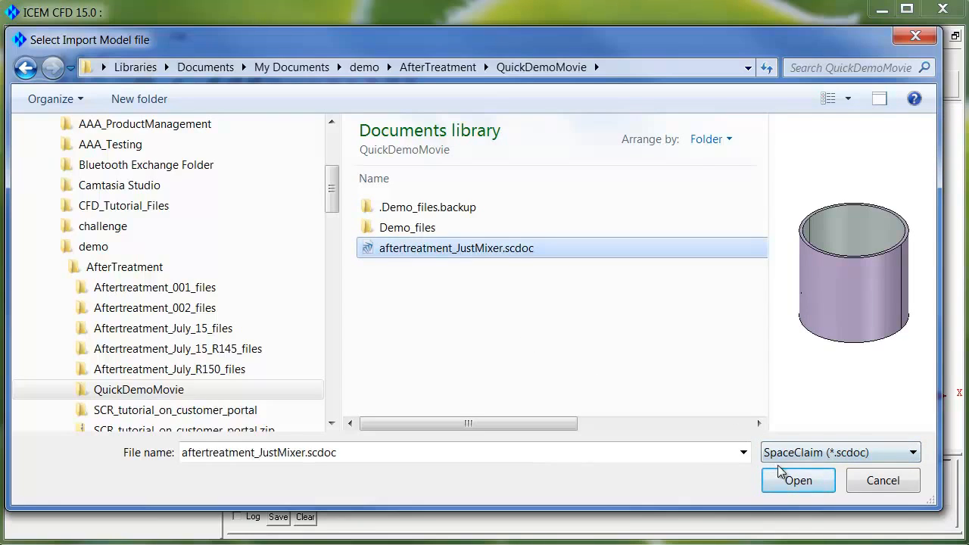
{"action": "left_click", "coordinate": [792, 483]}
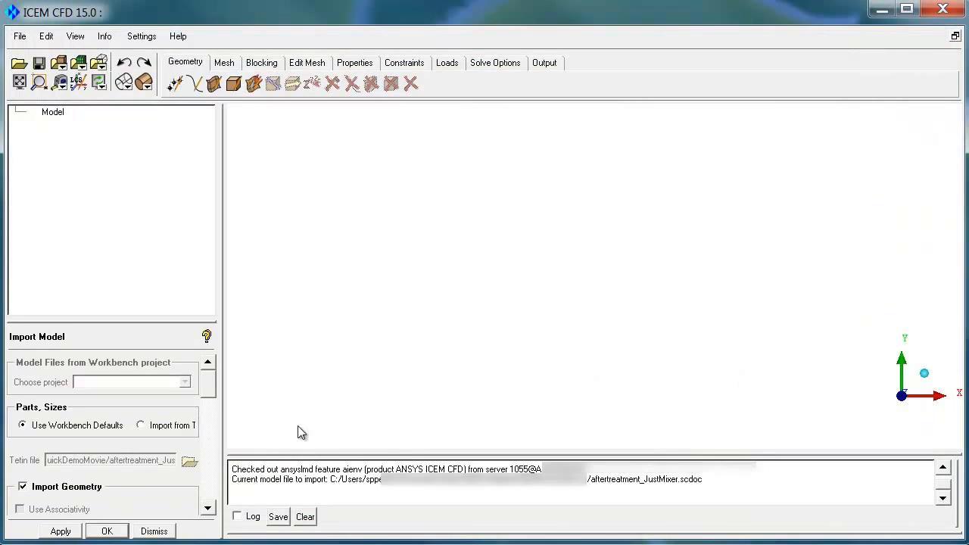
- Review the model import options and import the mixer geometry with Workbench default parts and sizes and default units
{"action": "left_click_drag", "start_coordinate": [118, 322], "coordinate": [100, 151]}
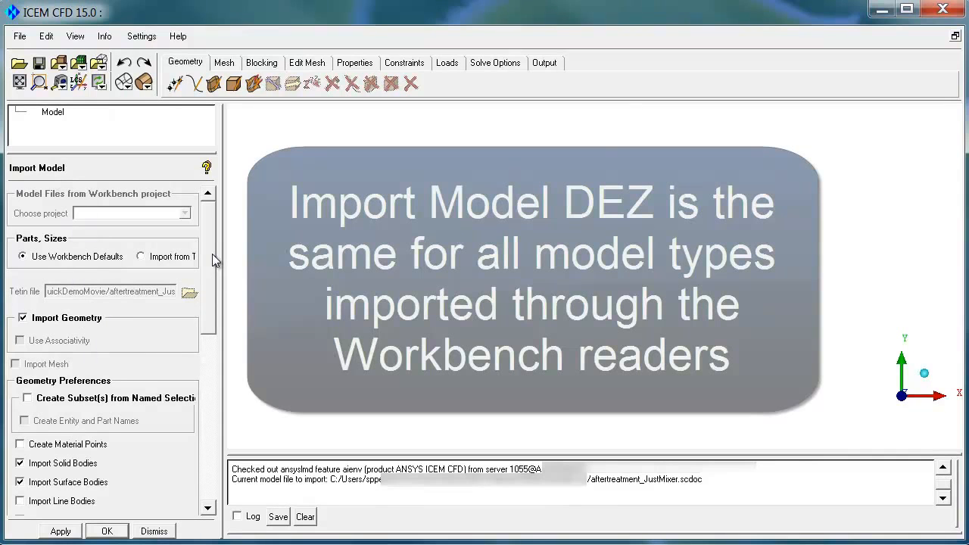
{"action": "left_click_drag", "start_coordinate": [212, 253], "coordinate": [220, 402]}
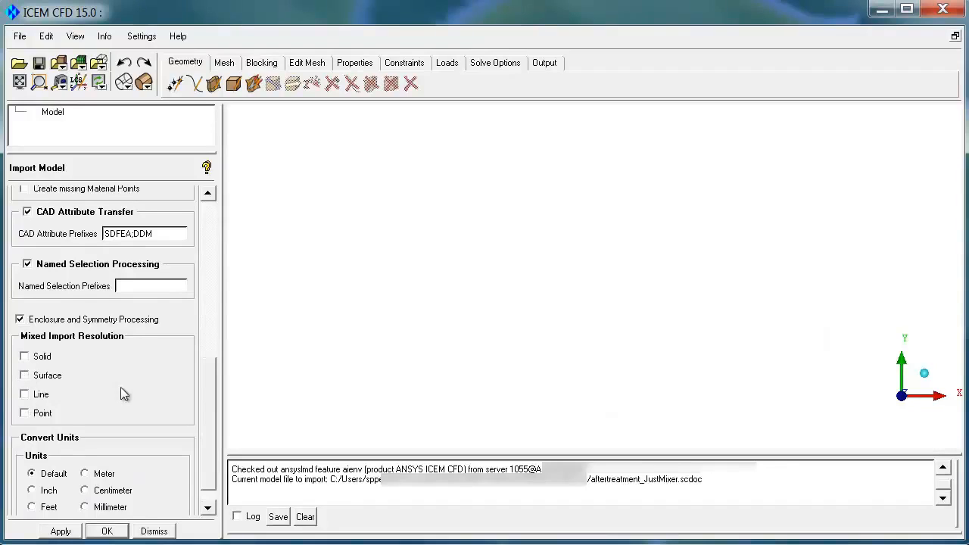
{"action": "scroll", "coordinate": [120, 387], "scroll_direction": "down", "scroll_amount": 1}
{"action": "left_click", "coordinate": [60, 531]}
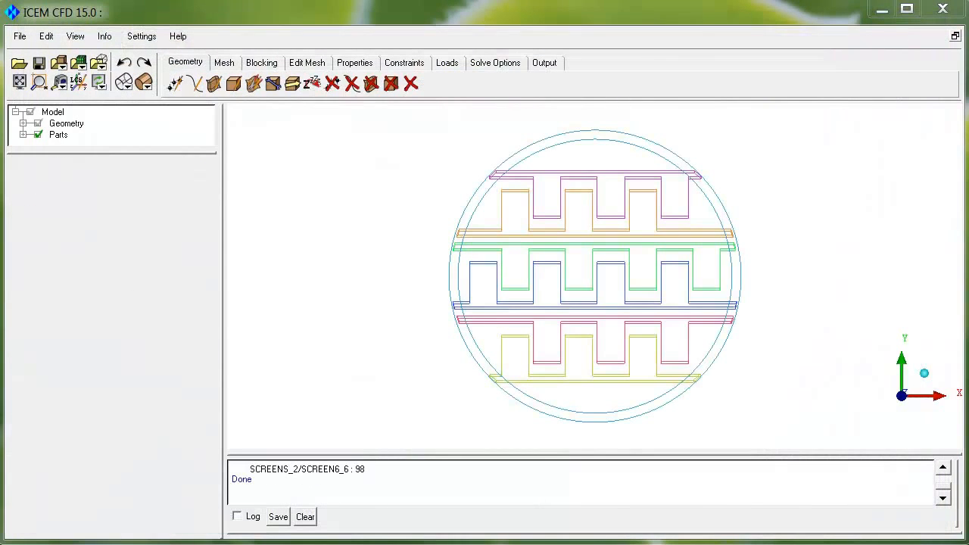
- List the imported parts under AFTERTREATMENT_JUSTMIXER_3, OUTER_1 and SCREENS_2 and examine the mixer wireframe at an angle
{"action": "left_click_drag", "start_coordinate": [958, 411], "coordinate": [242, 335]}
{"action": "left_click", "coordinate": [23, 135]}
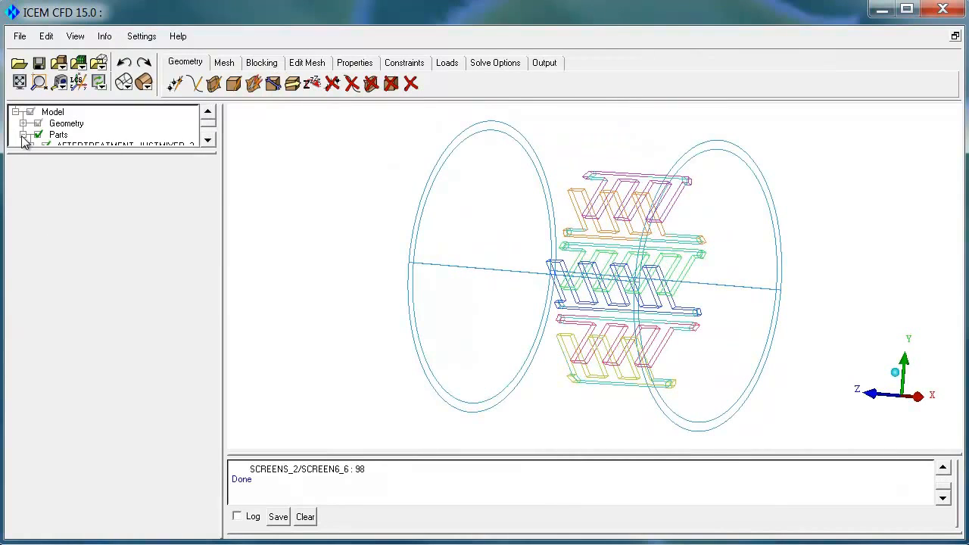
{"action": "left_click_drag", "start_coordinate": [47, 155], "coordinate": [47, 335]}
{"action": "left_click", "coordinate": [31, 145]}
{"action": "left_click", "coordinate": [30, 168]}
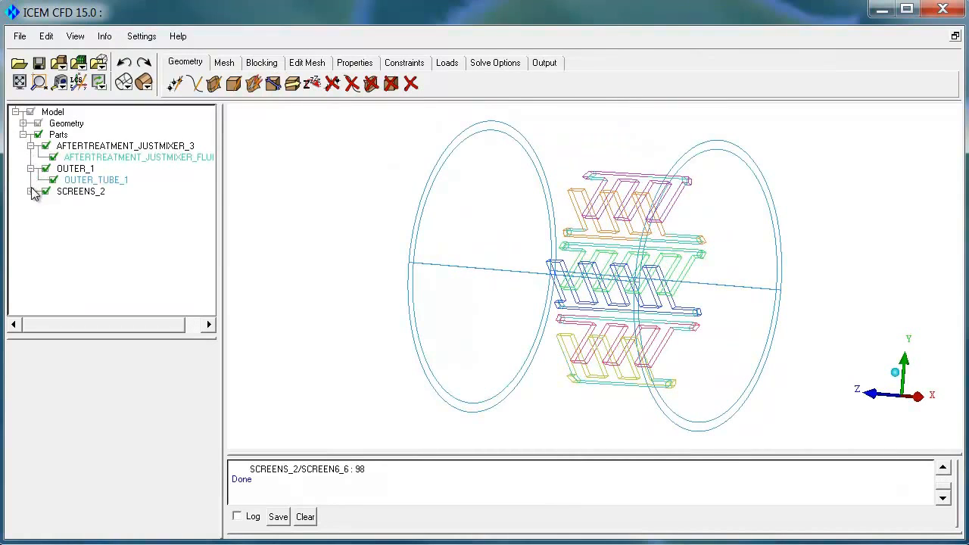
{"action": "left_click", "coordinate": [30, 191]}
{"action": "left_click_drag", "start_coordinate": [538, 290], "coordinate": [613, 342]}
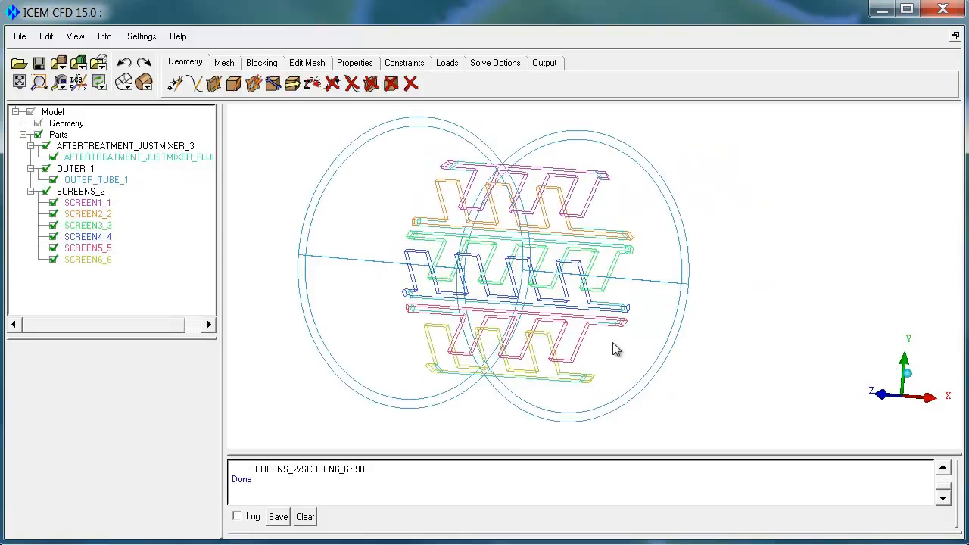
{"action": "right_click_drag", "start_coordinate": [613, 342], "coordinate": [621, 265]}
- Browse the available output solvers in the solver setup, keeping ANSYS Fluent as the output solver
{"action": "left_click", "coordinate": [224, 63]}
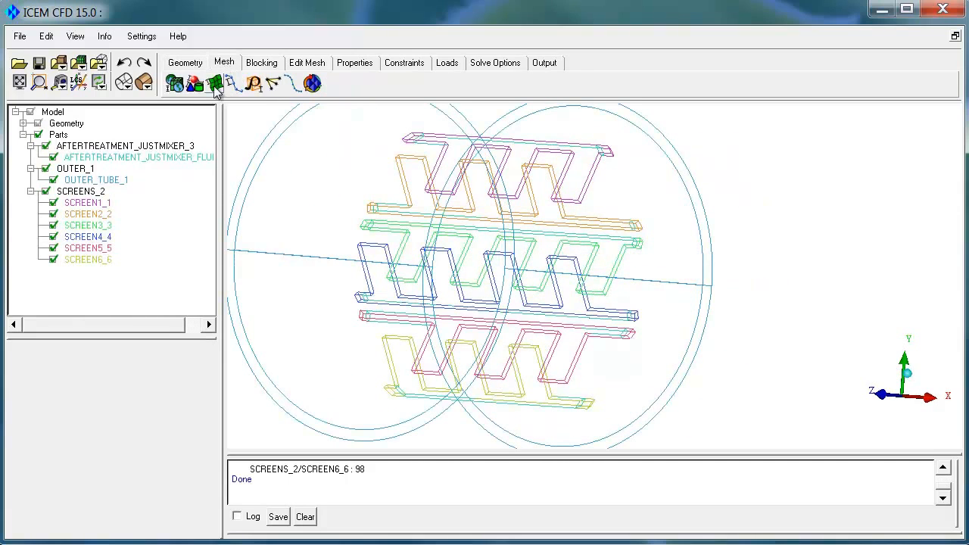
{"action": "left_click", "coordinate": [546, 64]}
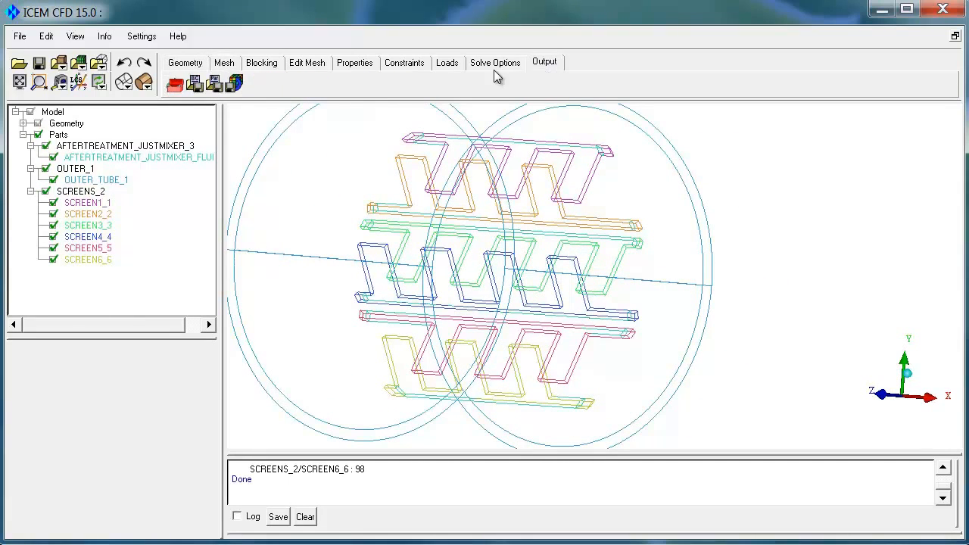
{"action": "left_click", "coordinate": [175, 86]}
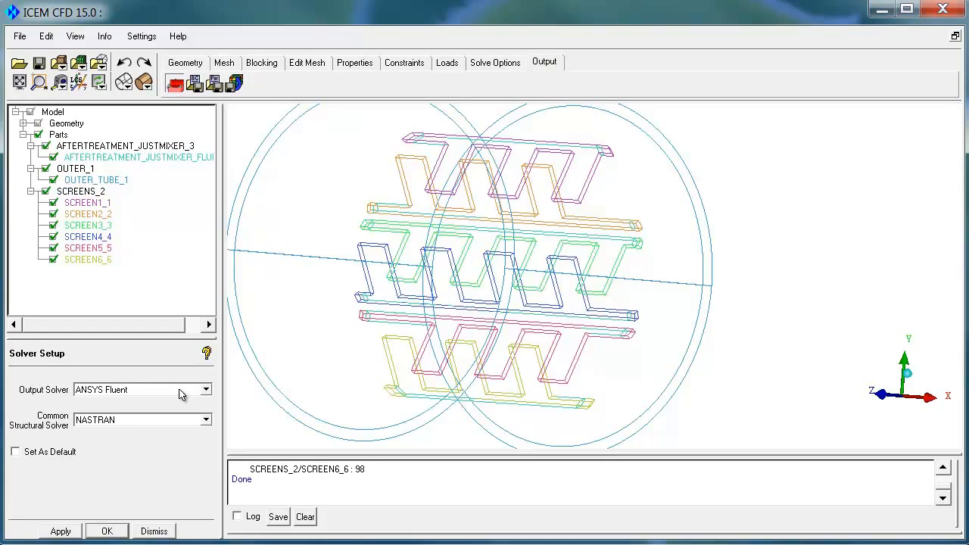
{"action": "left_click", "coordinate": [205, 389]}
{"action": "mouse_move", "coordinate": [205, 416]}
{"action": "left_mouse_down"}
{"action": "mouse_move", "coordinate": [205, 539]}
{"action": "mouse_move", "coordinate": [209, 418]}
{"action": "left_mouse_up"}
{"action": "left_click", "coordinate": [137, 501]}
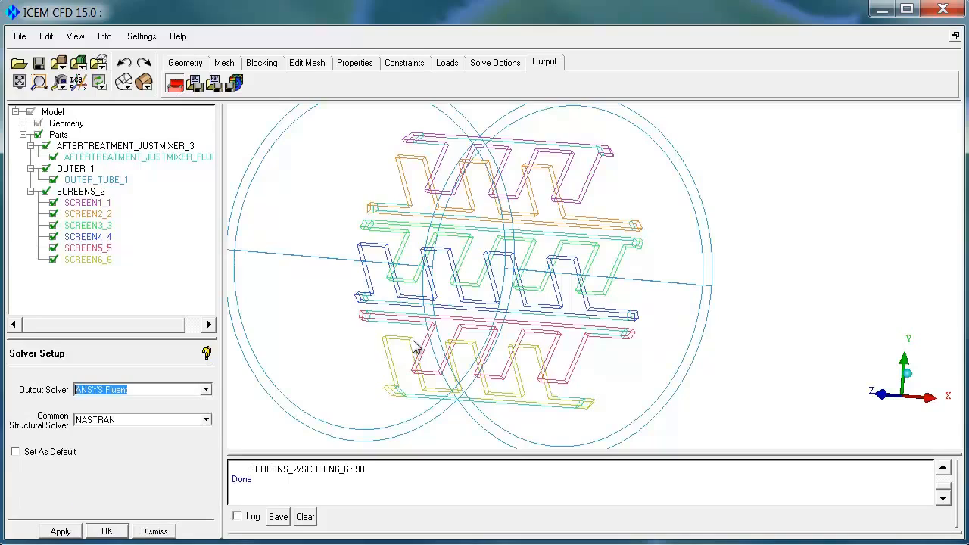
{"action": "left_click", "coordinate": [187, 391]}
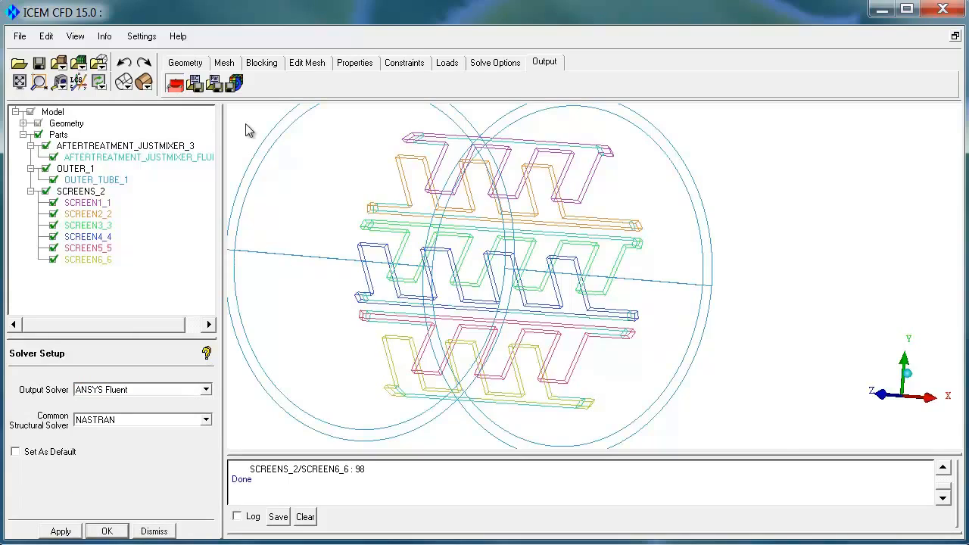
- Show the curve names on the imported mixer geometry and examine them close up around the screens
{"action": "right_click_drag", "start_coordinate": [590, 409], "coordinate": [556, 148]}
{"action": "left_click_drag", "start_coordinate": [567, 295], "coordinate": [725, 333]}
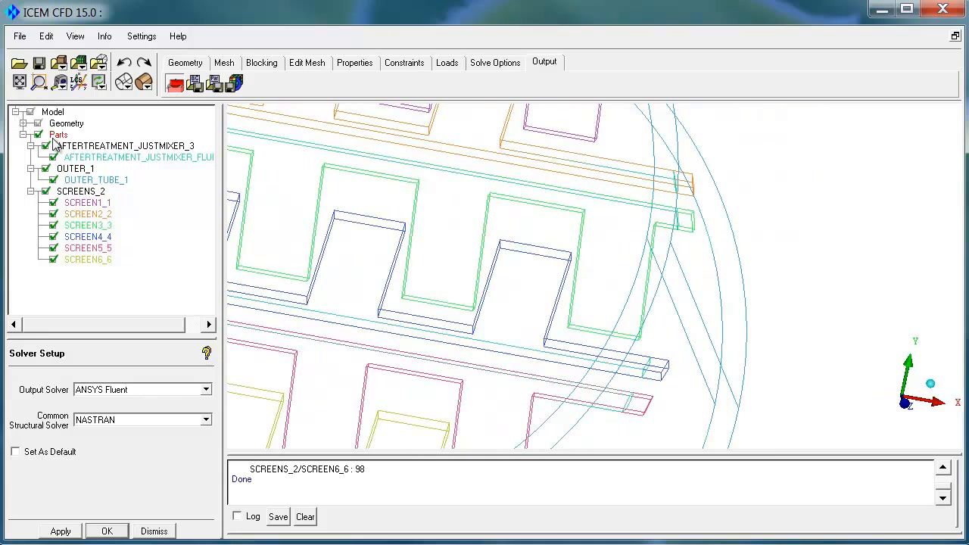
{"action": "left_click", "coordinate": [24, 123]}
{"action": "right_click", "coordinate": [65, 157]}
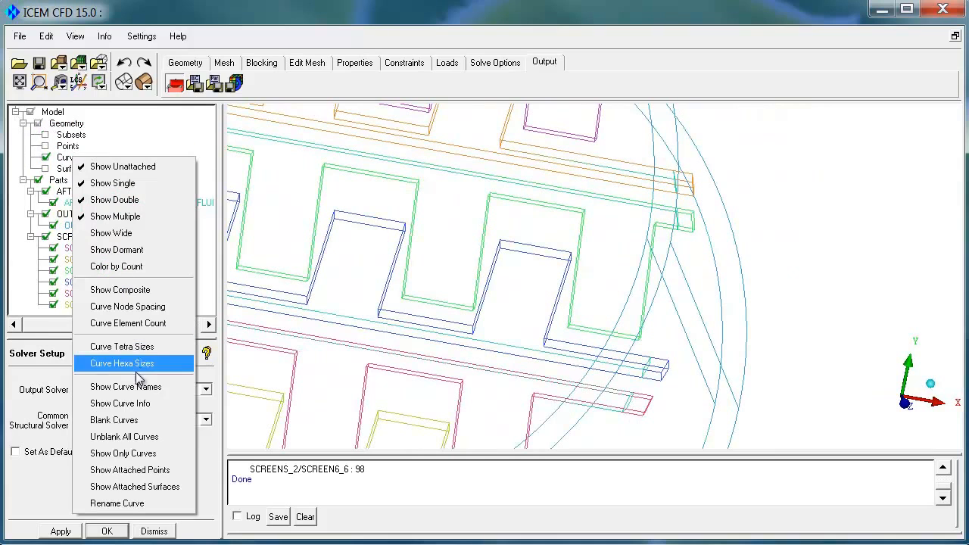
{"action": "left_click", "coordinate": [125, 386]}
{"action": "scroll", "coordinate": [632, 341], "scroll_direction": "up", "scroll_amount": 3}
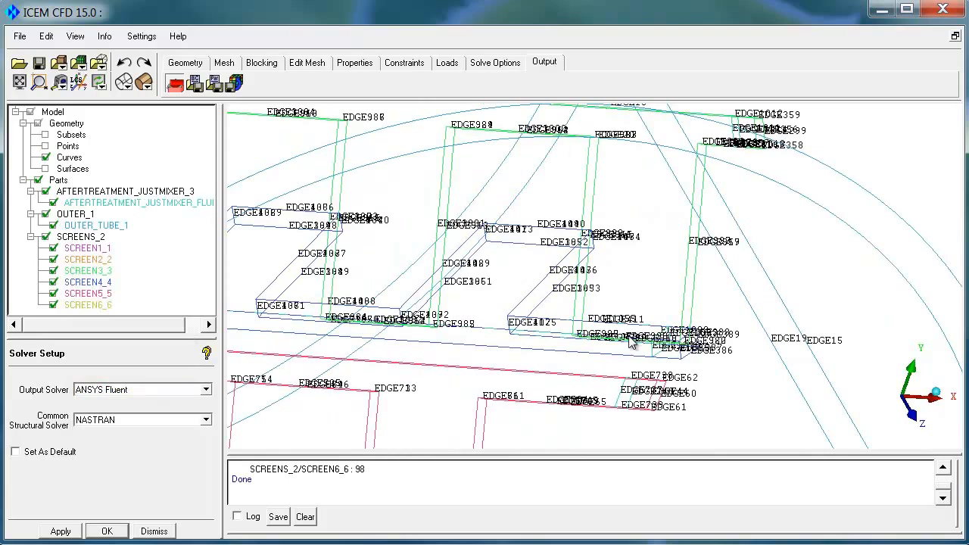